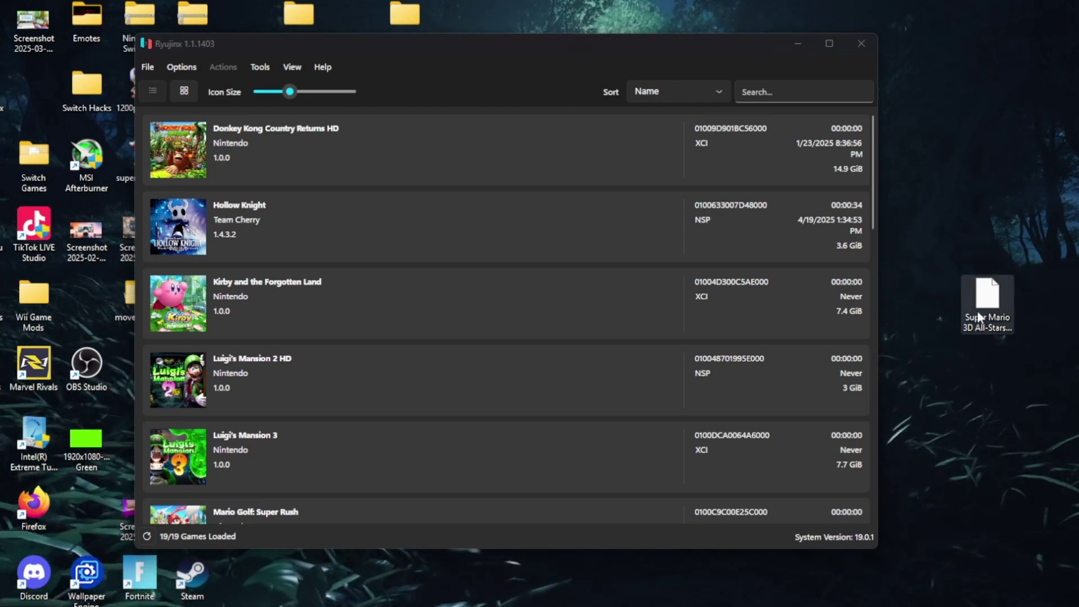
Drag the Super Mario 3D All-Stars NSP onto the Switch Games folder, undoing and retrying once
mouse_move(747, 268)
mouse_down()
mouse_move(967, 291)
mouse_move(910, 303)
mouse_up()
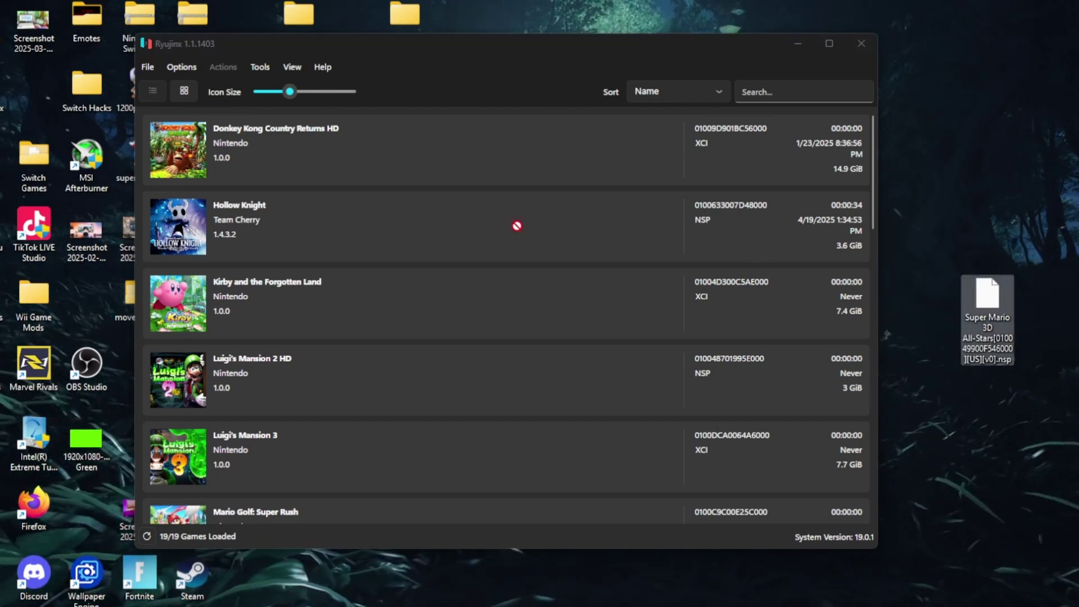
mouse_move(77, 165)
mouse_down()
mouse_move(48, 158)
mouse_move(930, 284)
mouse_up()
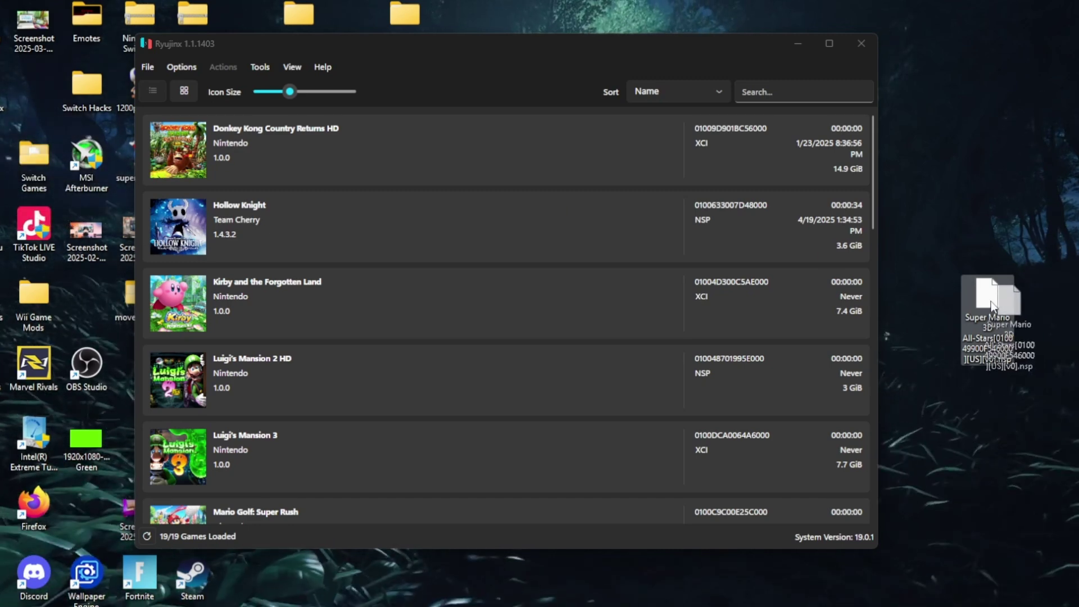
drag(688, 243, 27, 162)
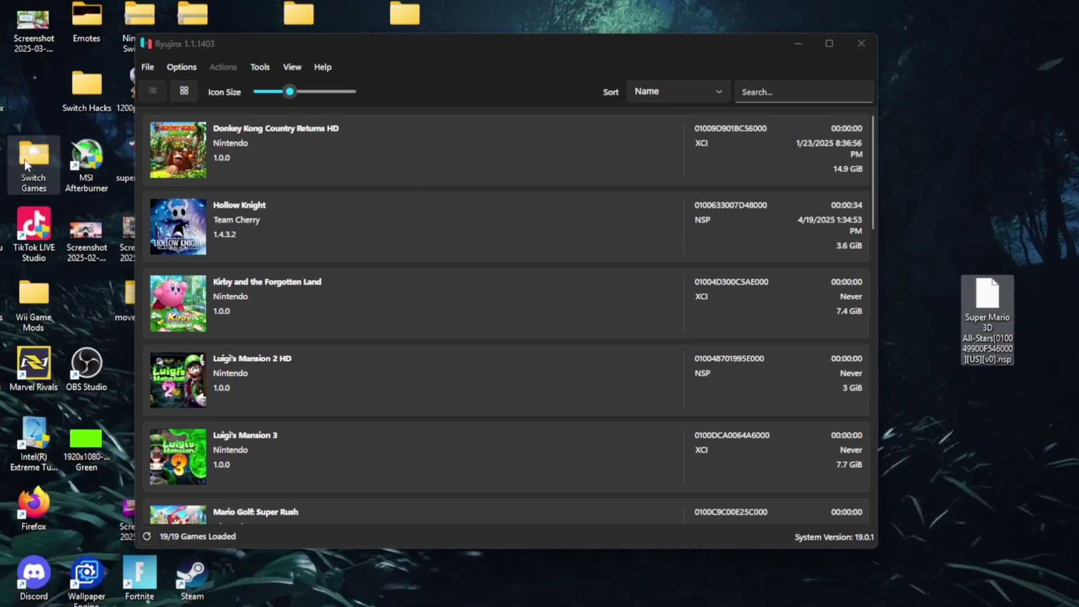
key(ctrl+z)
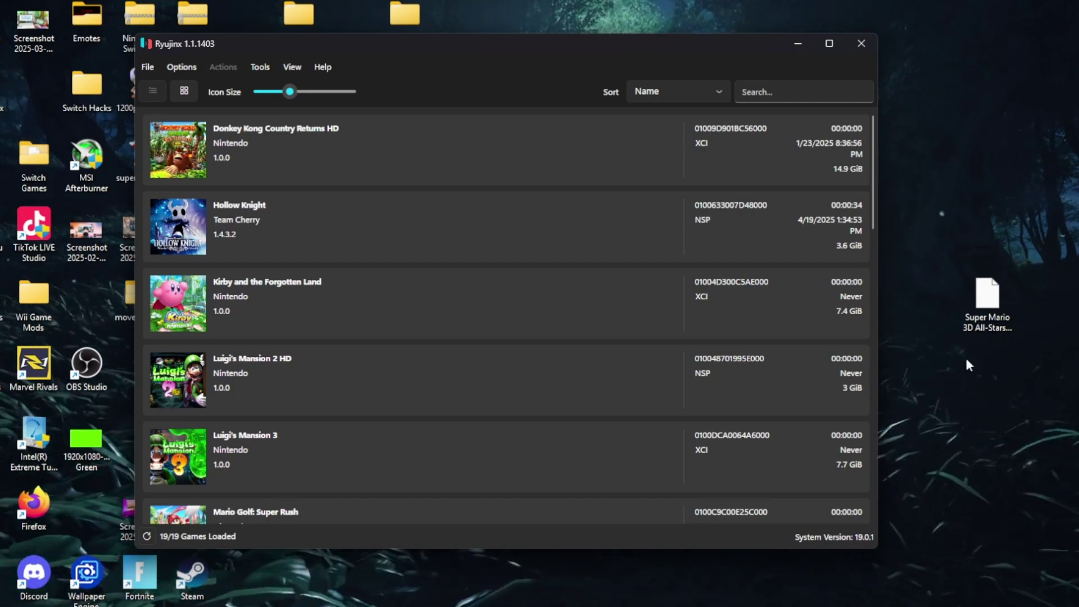
drag(976, 310, 746, 260)
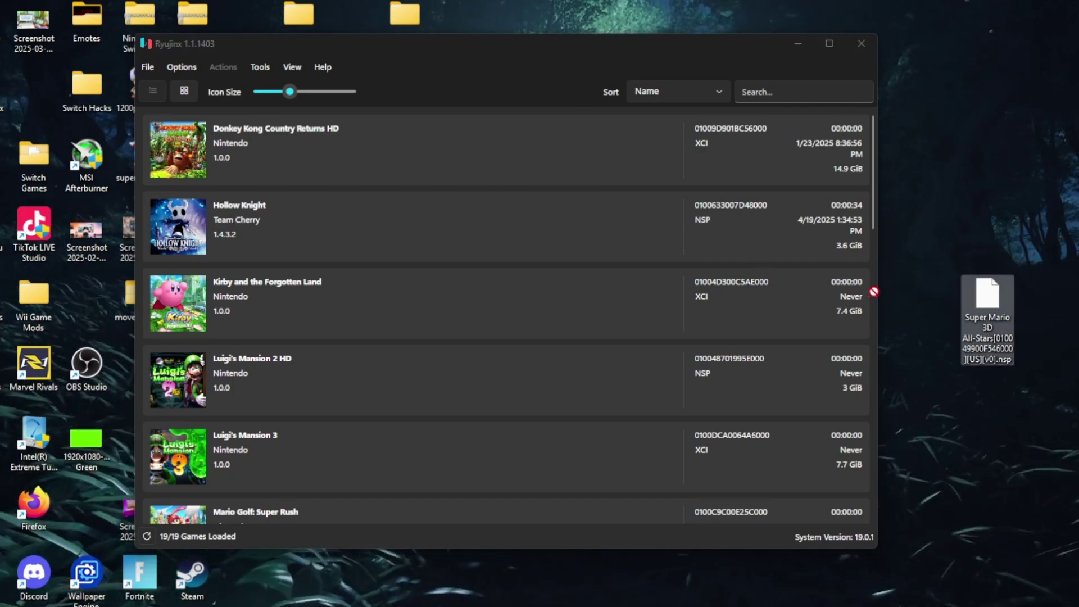
drag(58, 165, 26, 159)
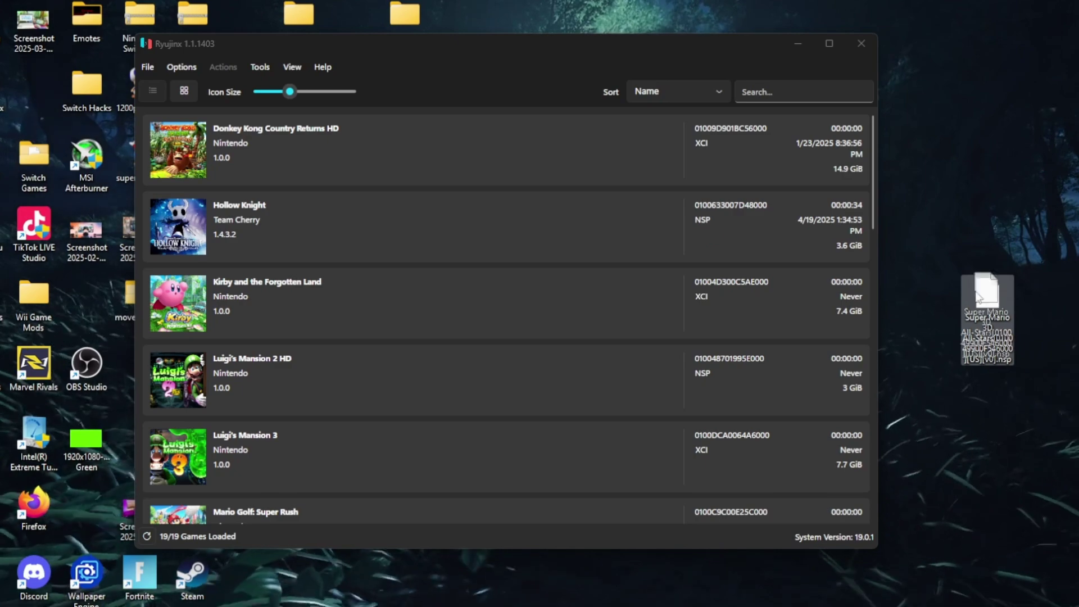
Drop the Super Mario NSP into Switch Games, dismiss the error, and hide the Ryujinx Console
drag(978, 297, 26, 164)
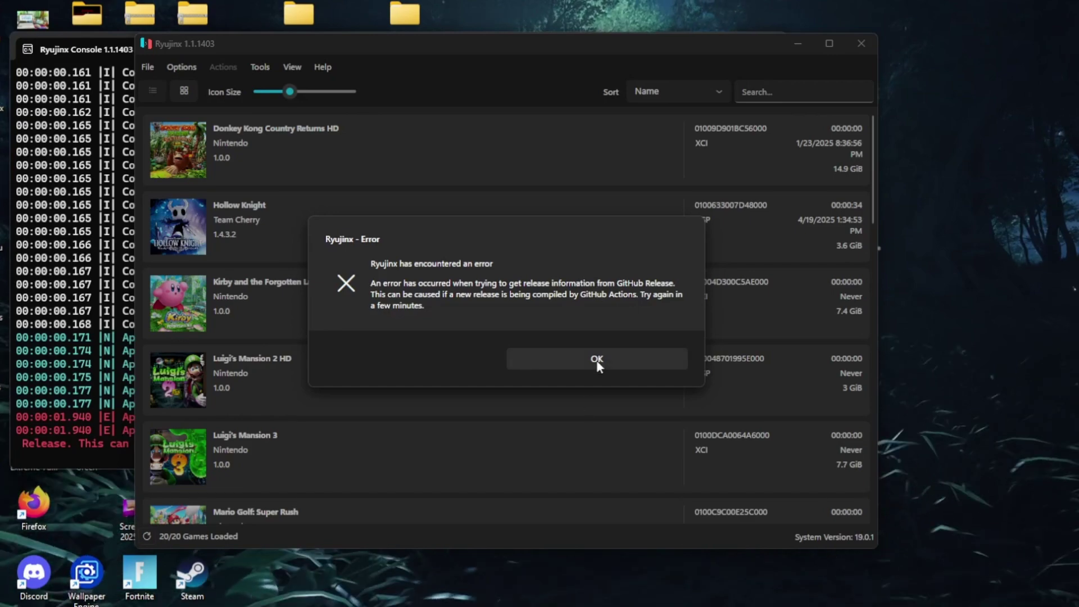
click(597, 360)
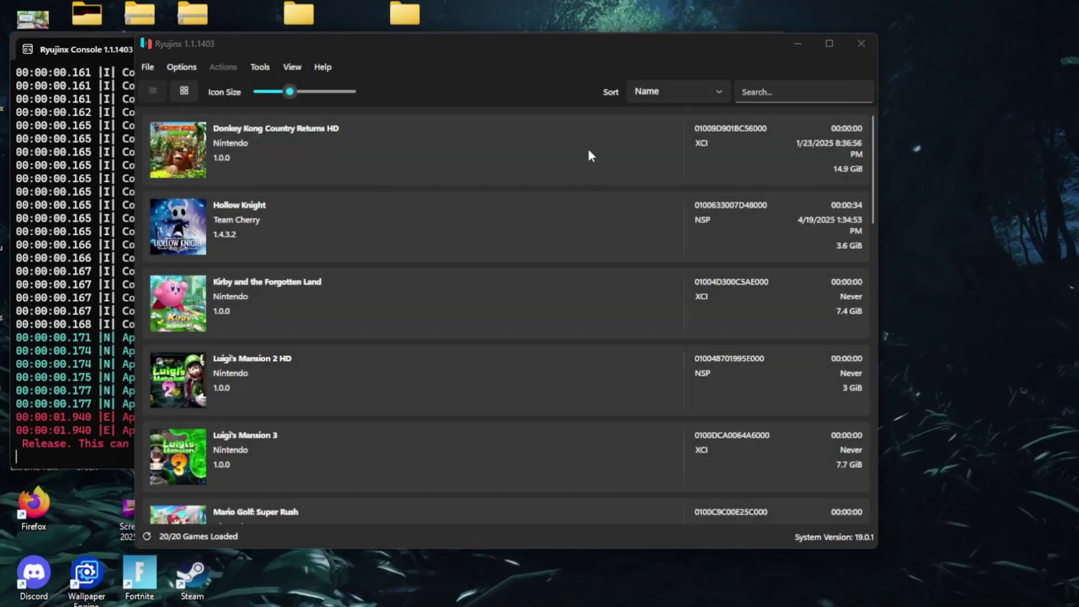
drag(591, 60, 639, 55)
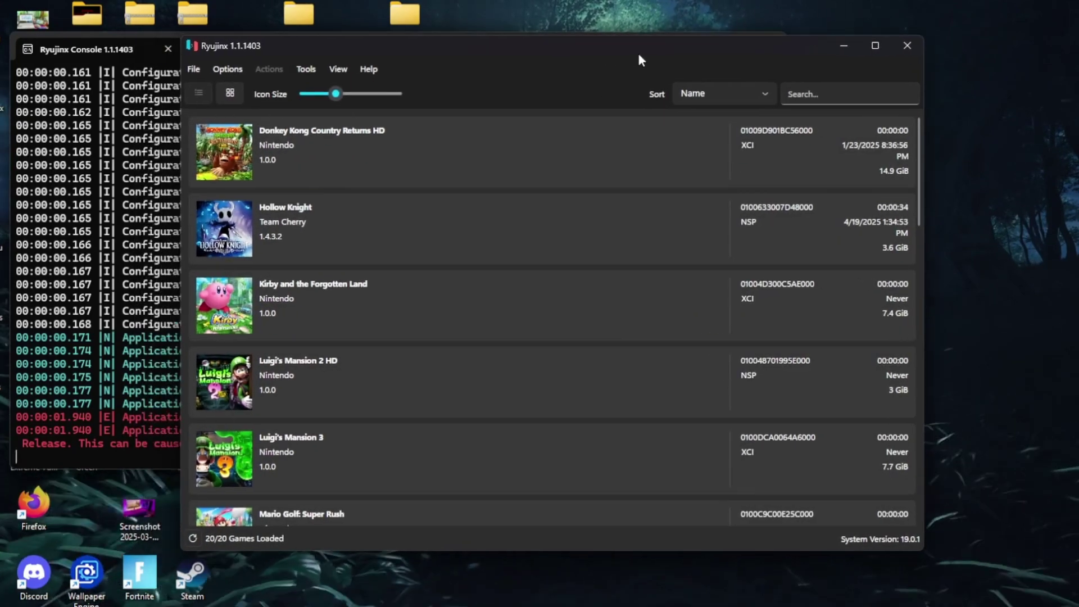
click(147, 37)
click(698, 44)
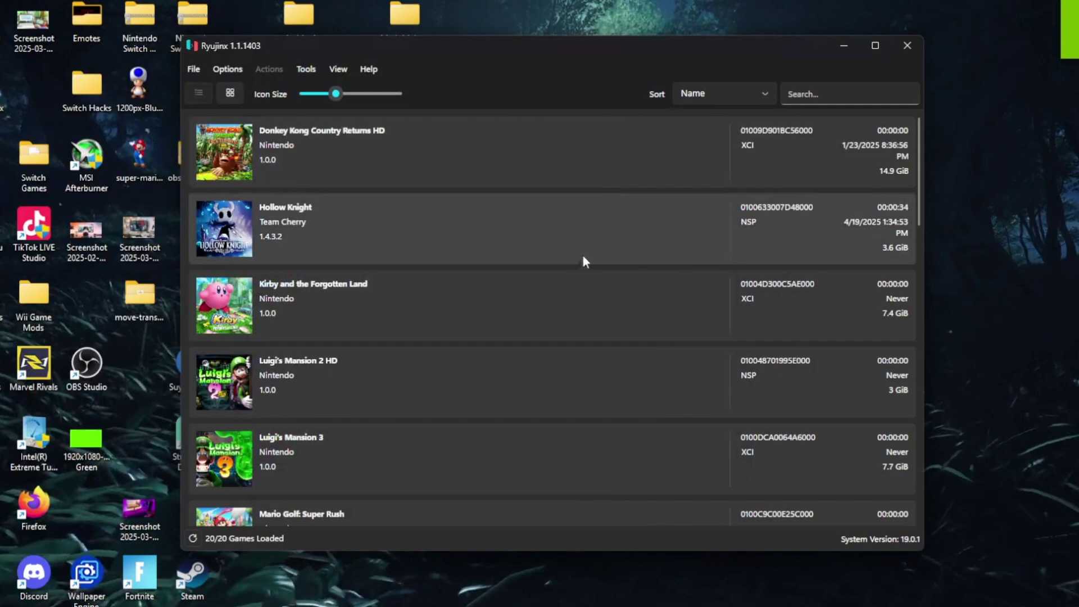
scroll(582, 254, down, 2)
scroll(581, 259, down, 1)
scroll(581, 259, down, 2)
scroll(582, 260, down, 1)
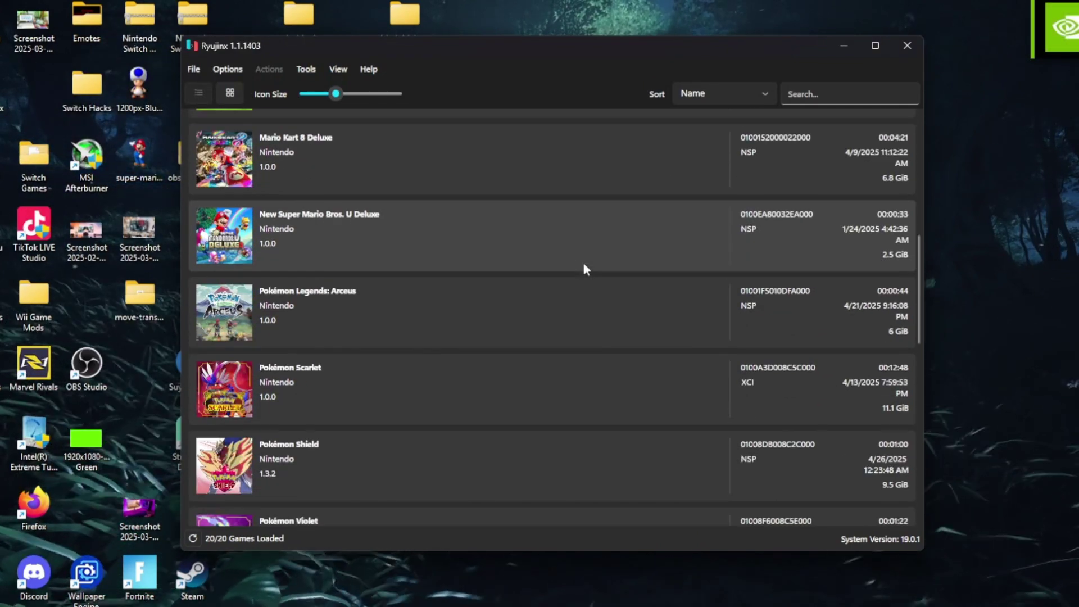
scroll(583, 260, down, 2)
scroll(583, 264, down, 1)
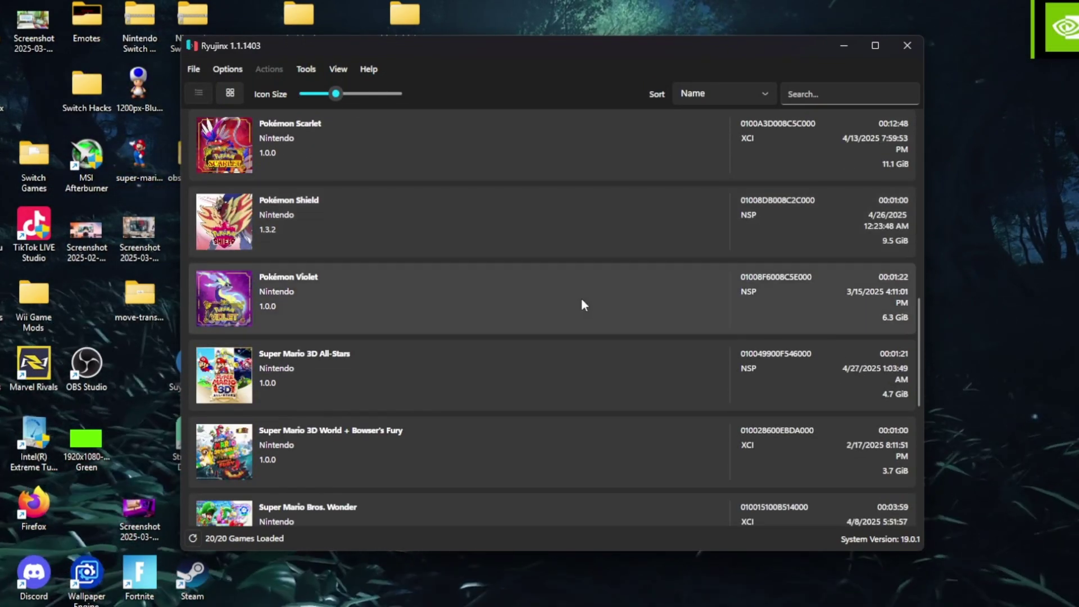